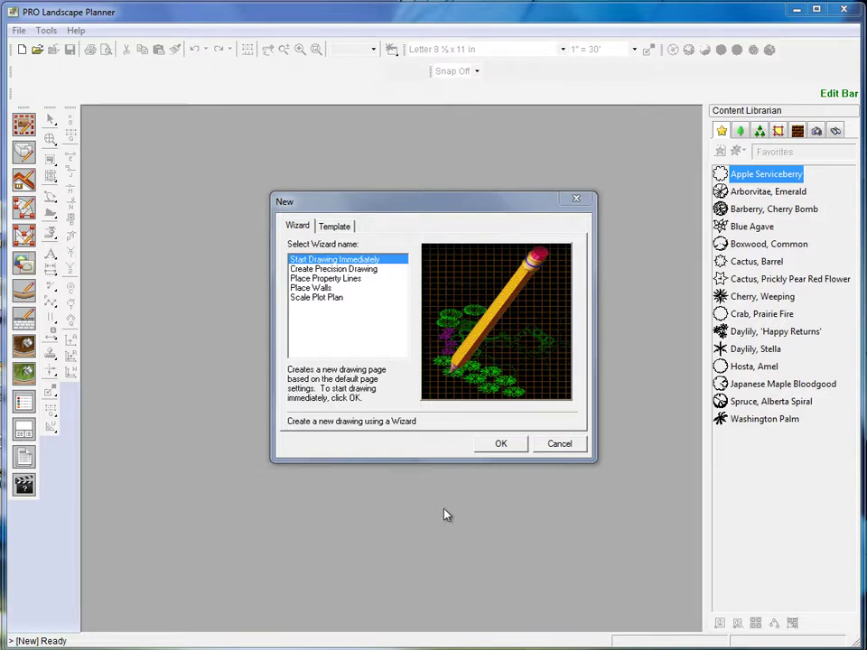
Start a new drawing with the Scale Plot Plan wizard from the New dialog.
{"action": "left_click", "coordinate": [307, 297]}
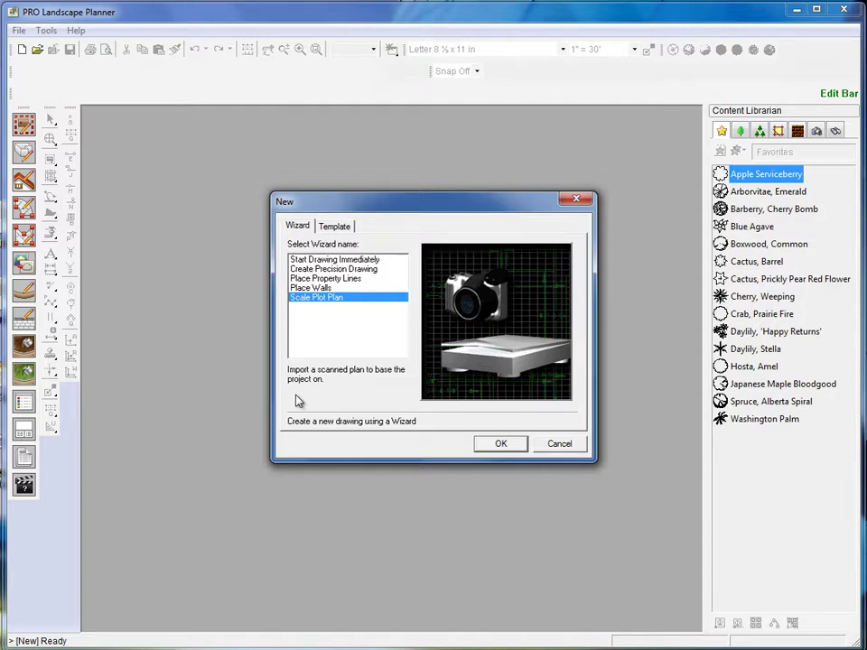
{"action": "left_click", "coordinate": [506, 445]}
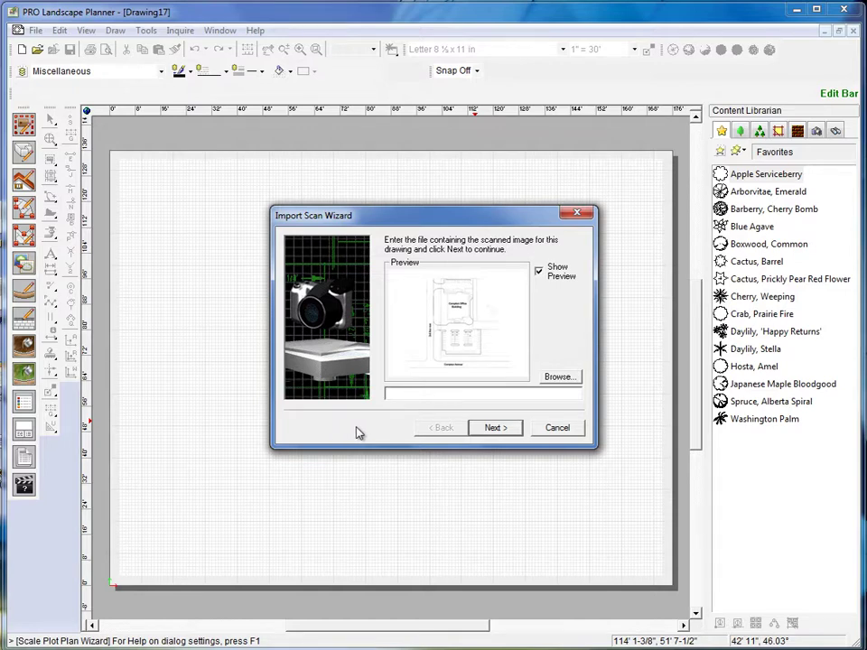
Load _Planscan T1 from the Bitmaps folder, keeping All Picture Files as the file type.
{"action": "left_click", "coordinate": [565, 379]}
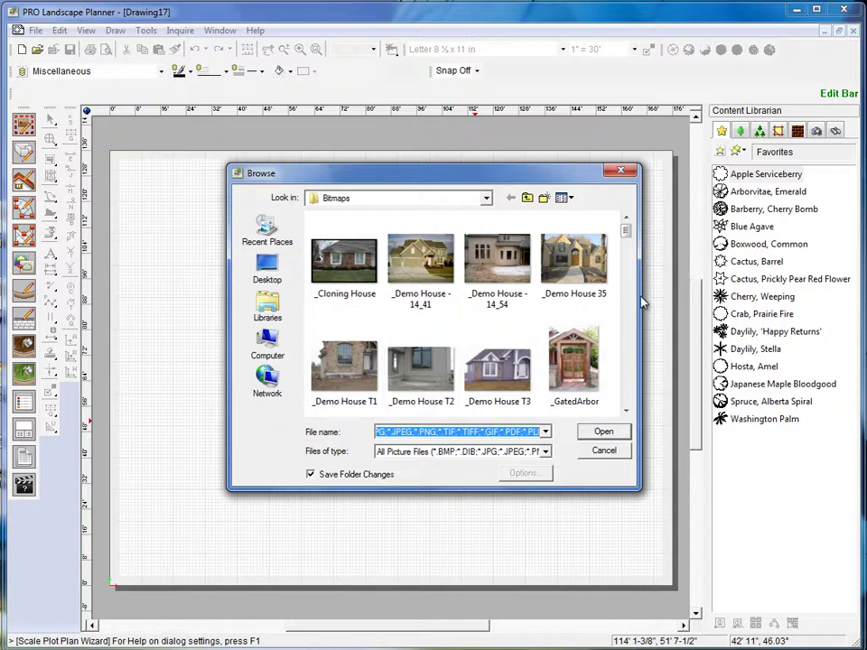
{"action": "scroll", "coordinate": [633, 242], "scroll_direction": "down", "scroll_amount": 1}
{"action": "scroll", "coordinate": [631, 241], "scroll_direction": "down", "scroll_amount": 1}
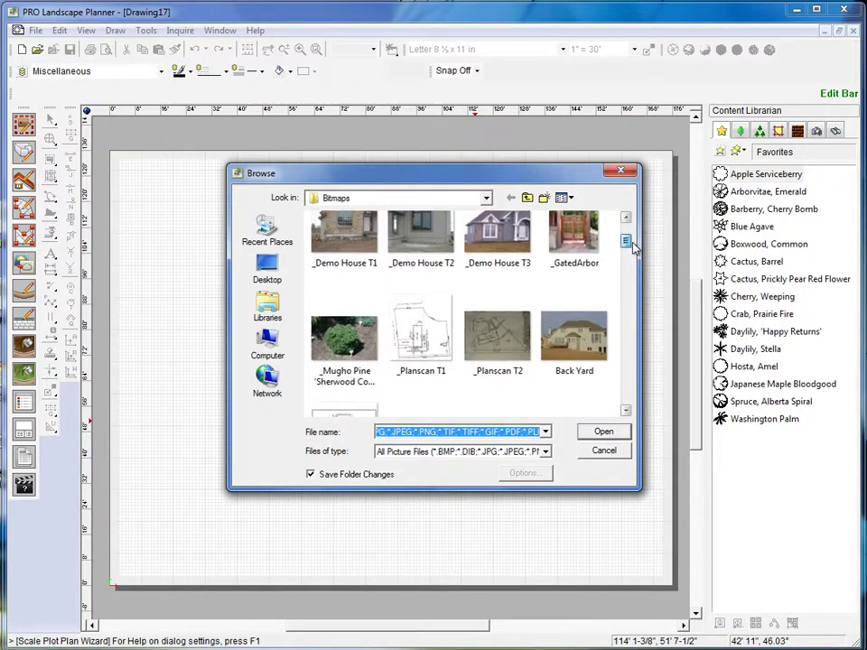
{"action": "left_click", "coordinate": [430, 339]}
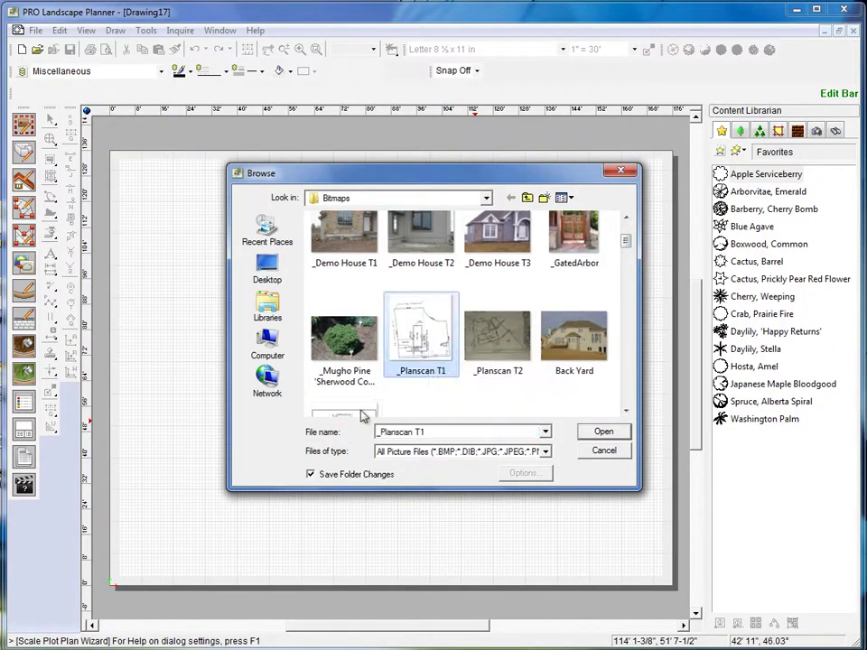
{"action": "left_click", "coordinate": [389, 199]}
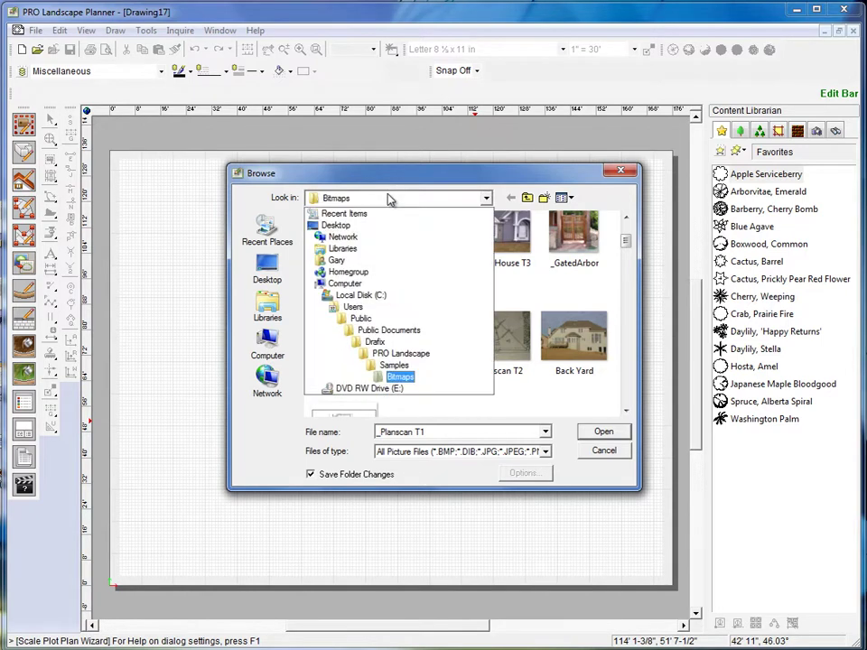
{"action": "left_click", "coordinate": [400, 378]}
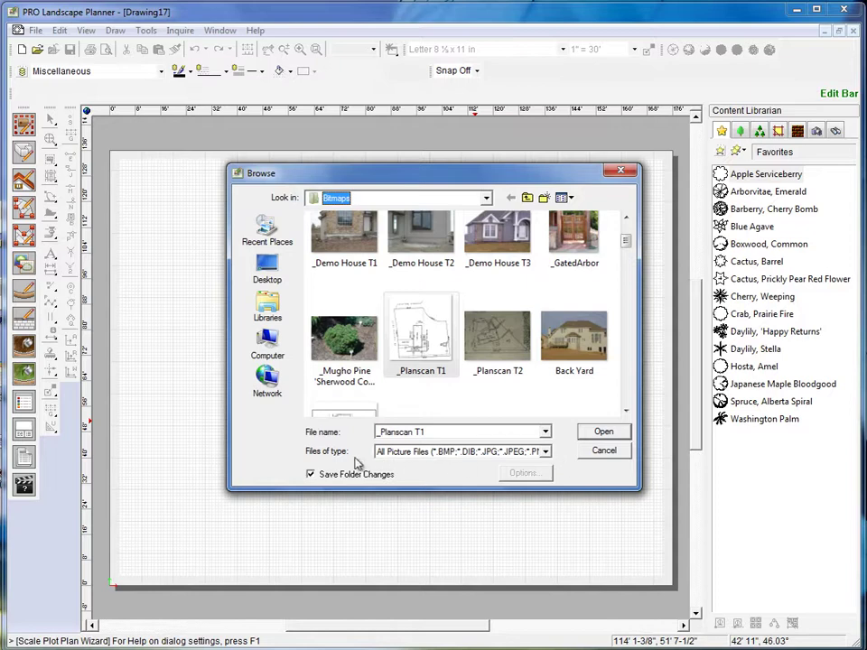
{"action": "left_click", "coordinate": [546, 454]}
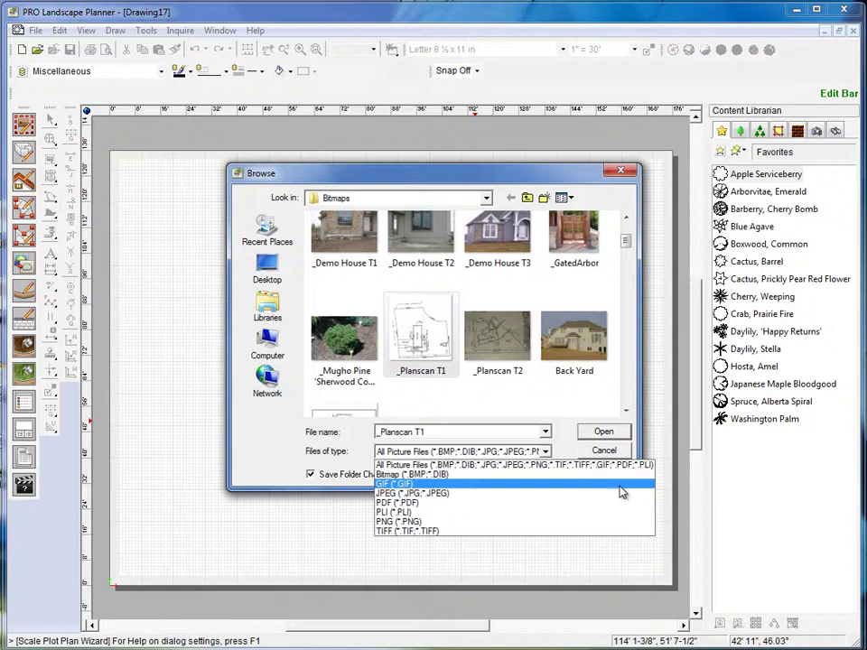
{"action": "left_click", "coordinate": [606, 449]}
{"action": "left_click", "coordinate": [603, 432]}
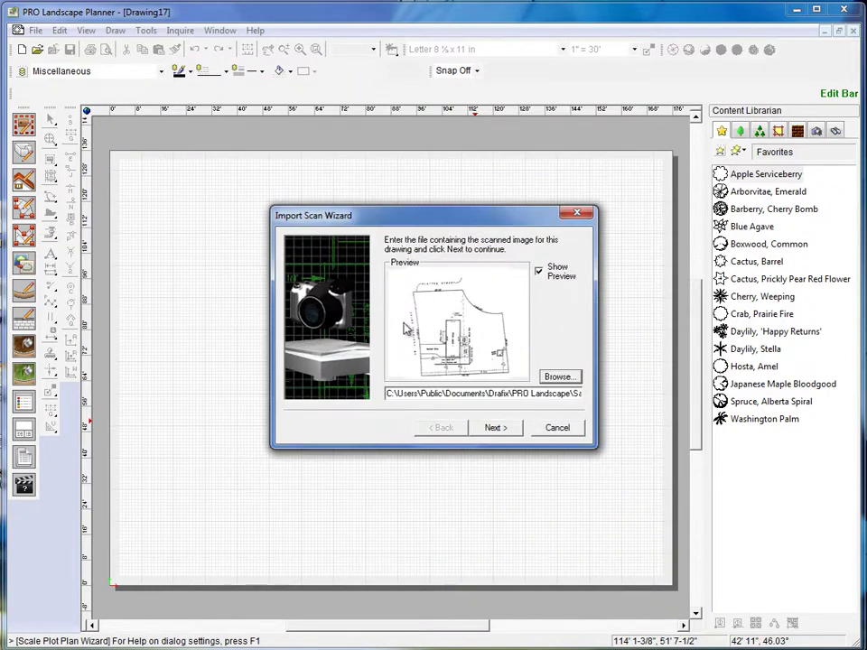
Enter a lot width of 200 and a lot height of 200.
{"action": "left_click", "coordinate": [497, 429]}
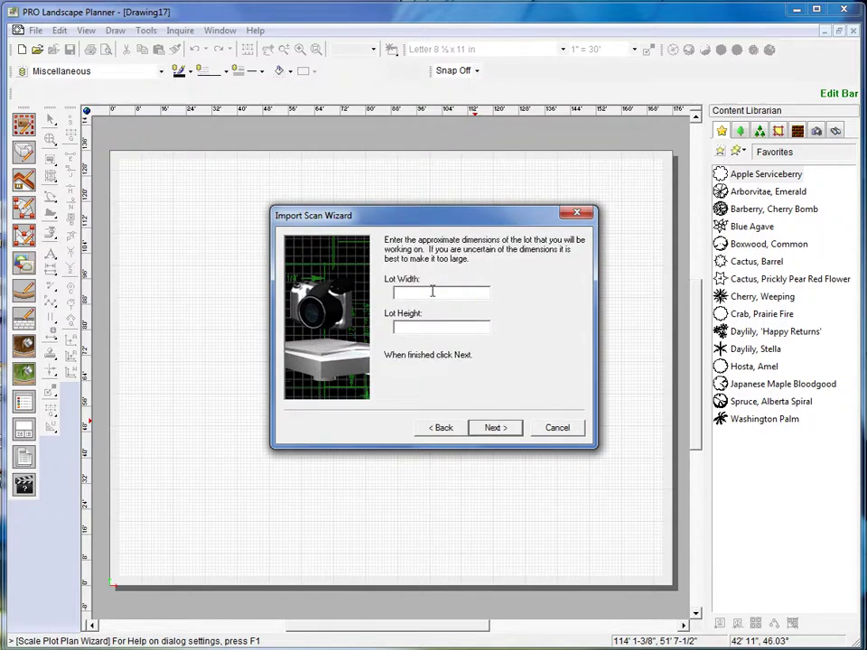
{"action": "type", "text": "200"}
{"action": "left_click", "coordinate": [422, 325]}
{"action": "type", "text": "220"}
{"action": "key", "text": "BackSpace"}
{"action": "key", "text": "BackSpace"}
{"action": "type", "text": "00"}
Keep the sheet in Landscape orientation and finish the wizard to place the scan.
{"action": "left_click", "coordinate": [497, 428]}
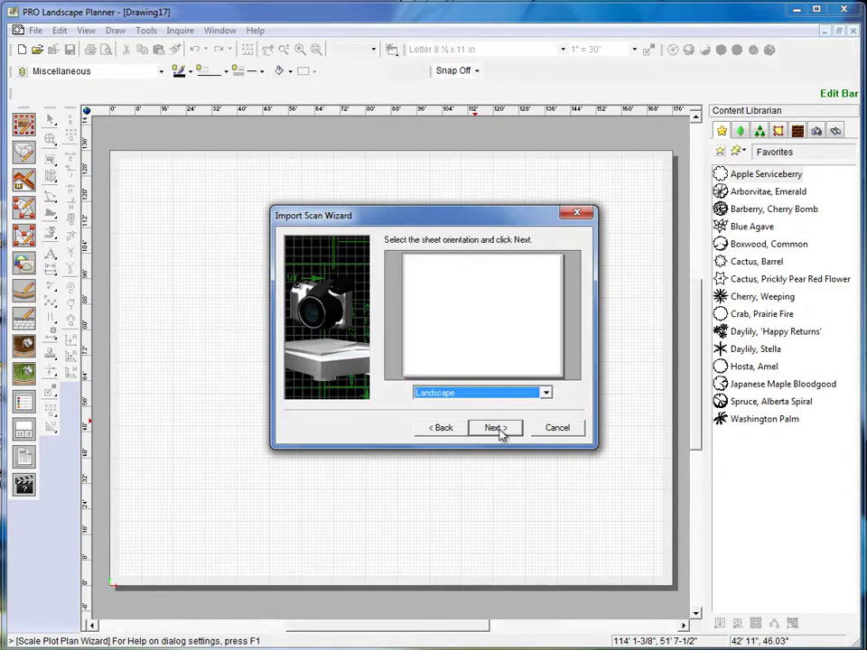
{"action": "left_click", "coordinate": [479, 395]}
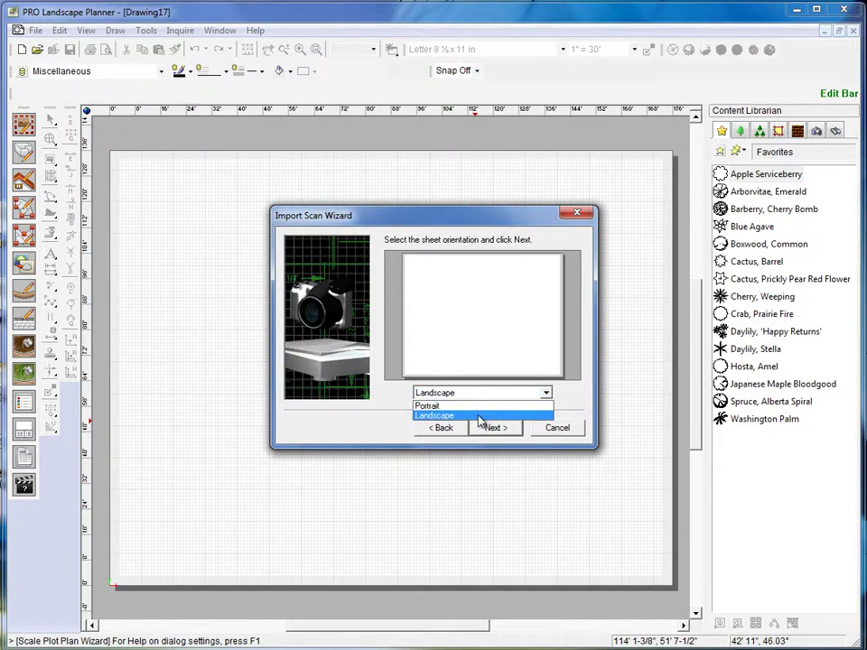
{"action": "left_click", "coordinate": [479, 417]}
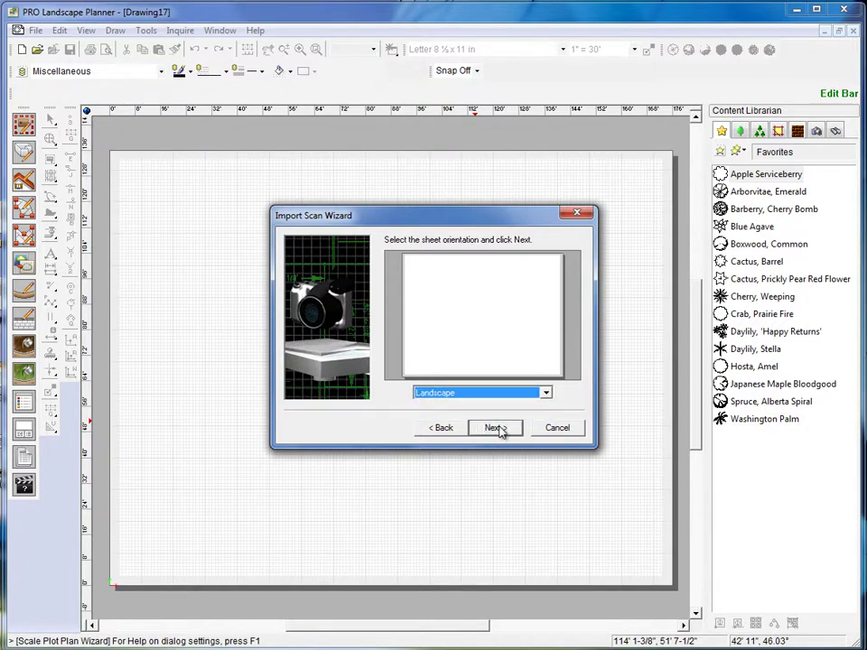
{"action": "left_click", "coordinate": [497, 429]}
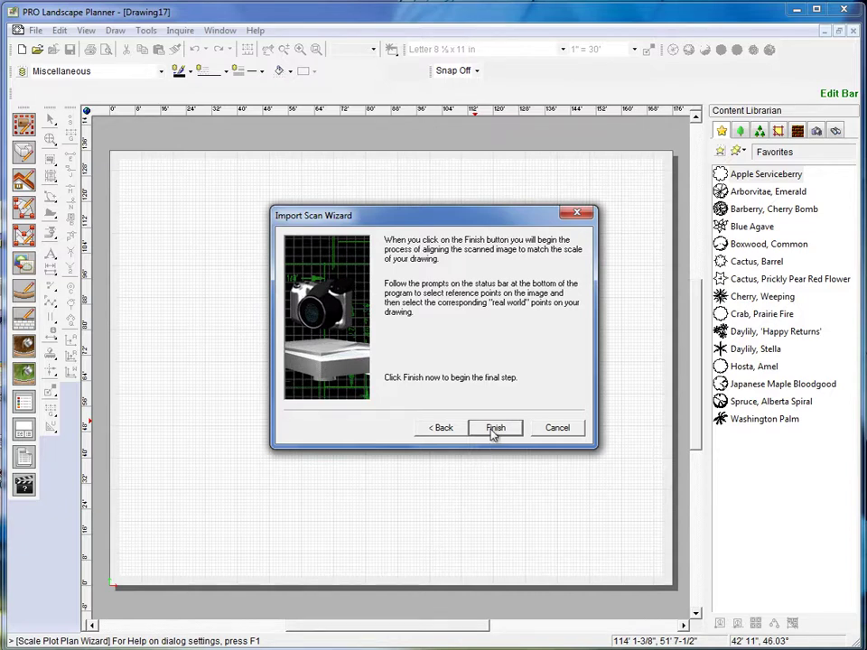
{"action": "left_click", "coordinate": [495, 428]}
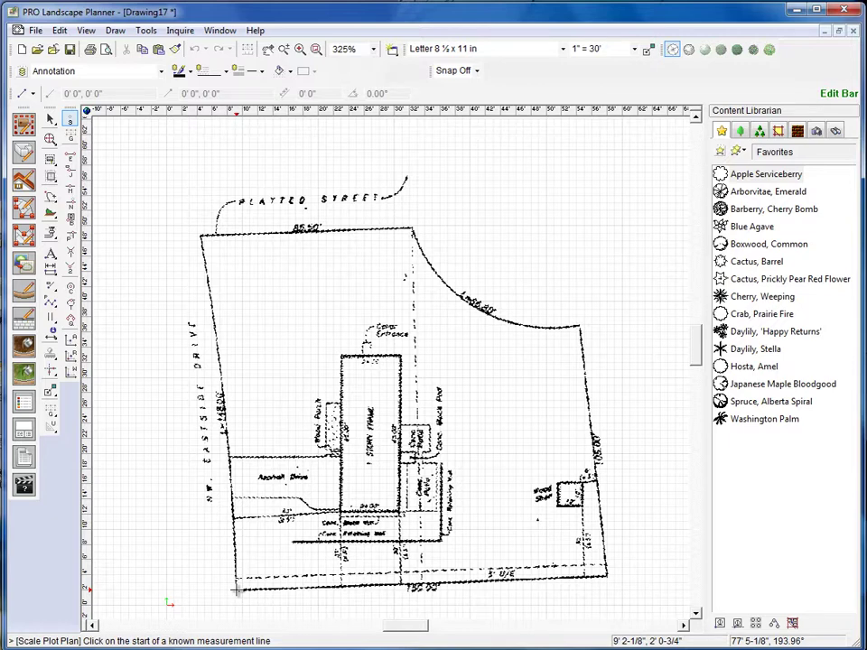
Mark the bottom property line's two ends and apply 150 as its known length.
{"action": "left_click", "coordinate": [236, 589]}
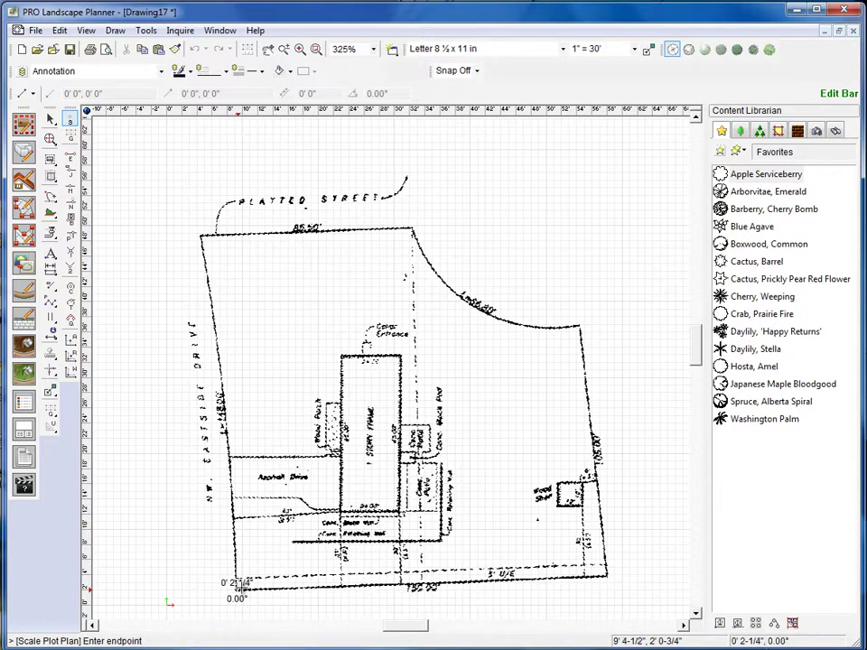
{"action": "left_click", "coordinate": [609, 575]}
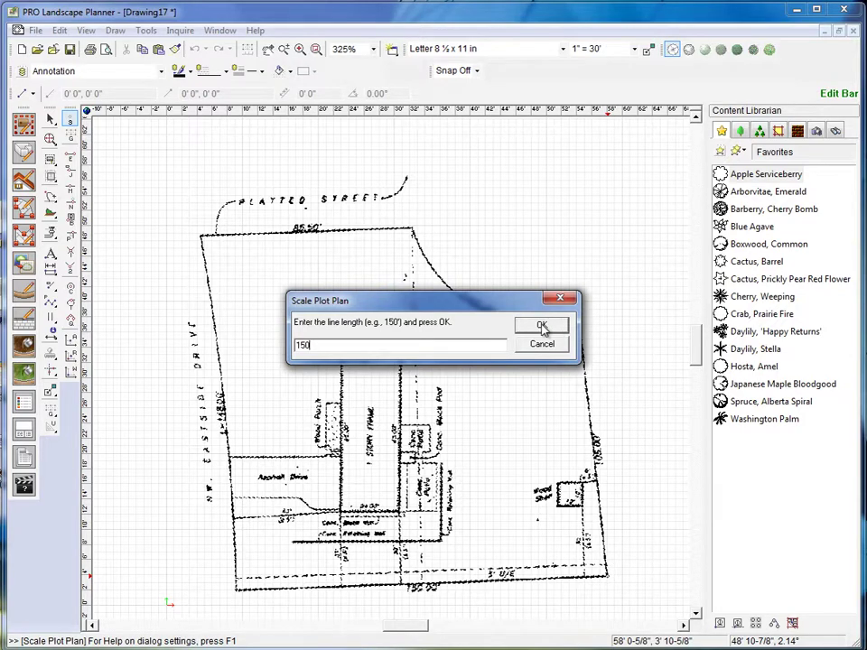
{"action": "left_click", "coordinate": [543, 326]}
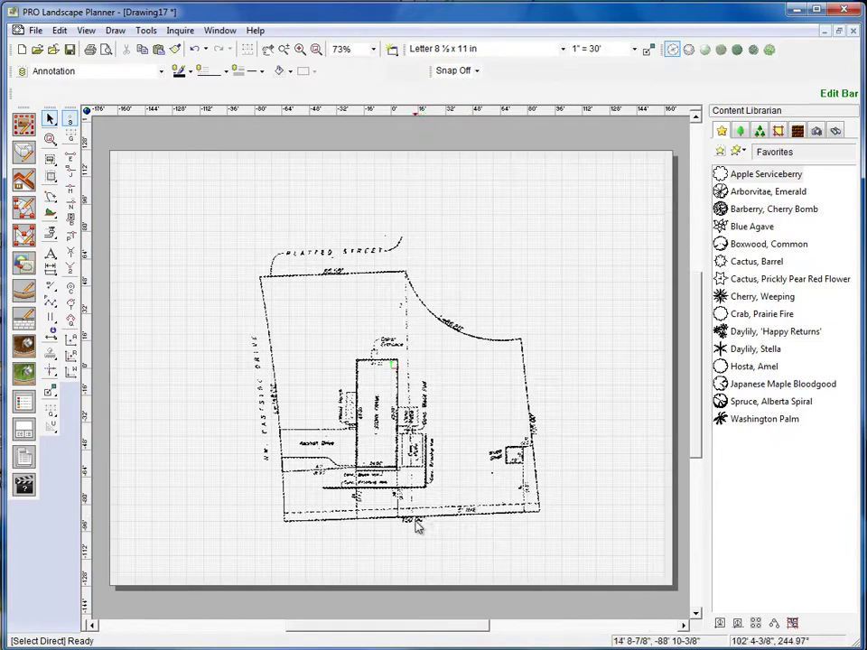
Measure the bottom boundary with Inquire > Distance, confirming about 150' 2-1/2".
{"action": "scroll", "coordinate": [416, 524], "scroll_direction": "up", "scroll_amount": 2}
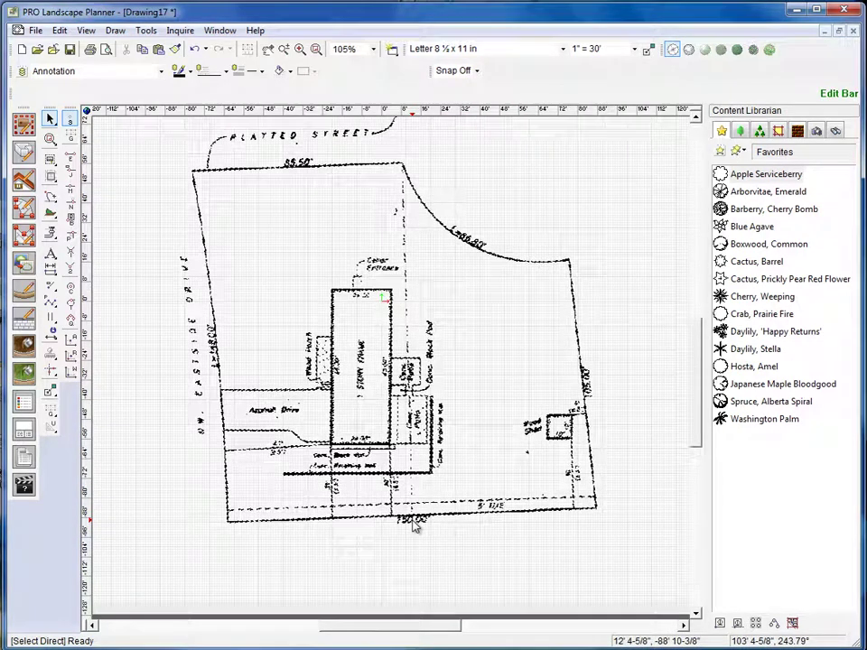
{"action": "scroll", "coordinate": [415, 526], "scroll_direction": "up", "scroll_amount": 1}
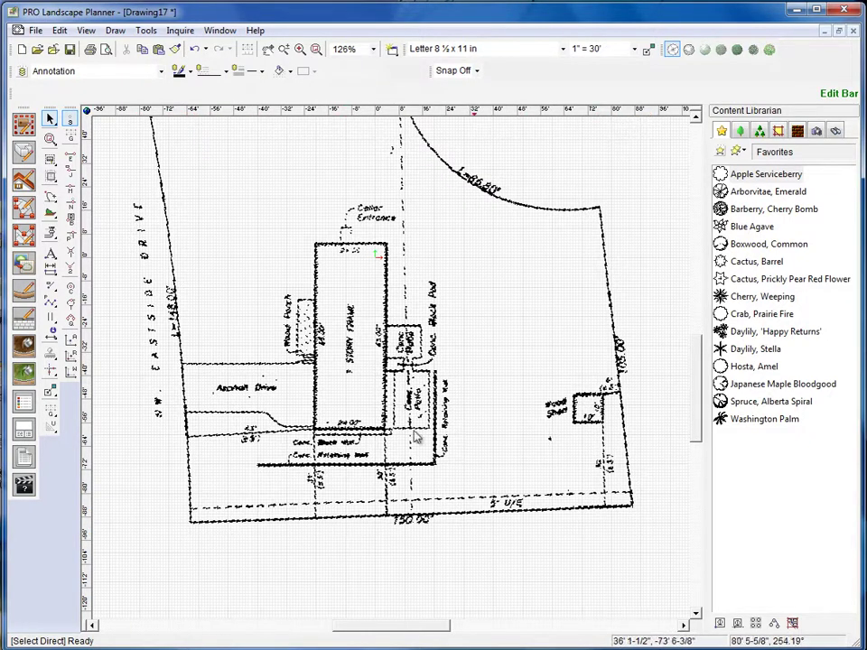
{"action": "left_click", "coordinate": [185, 30]}
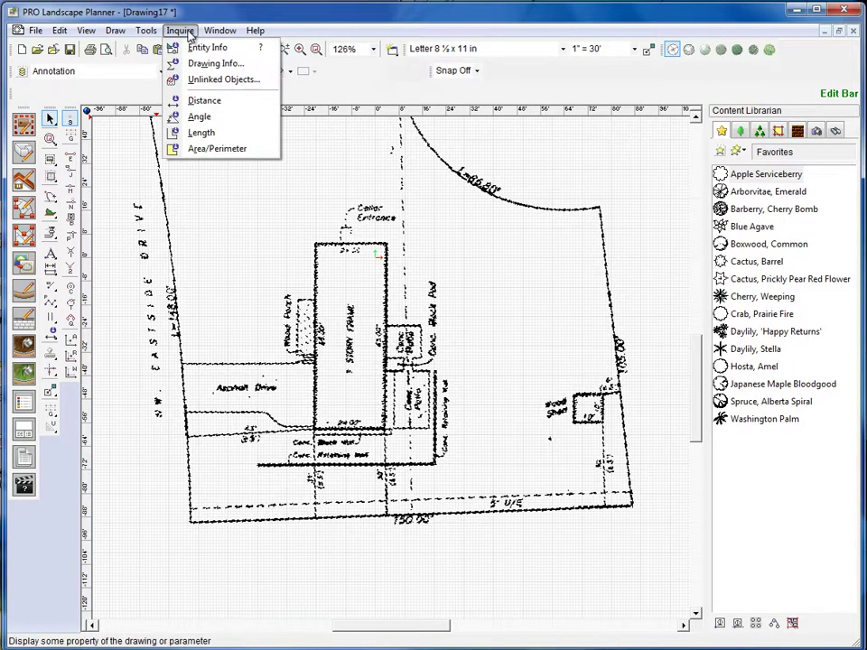
{"action": "left_click", "coordinate": [203, 101]}
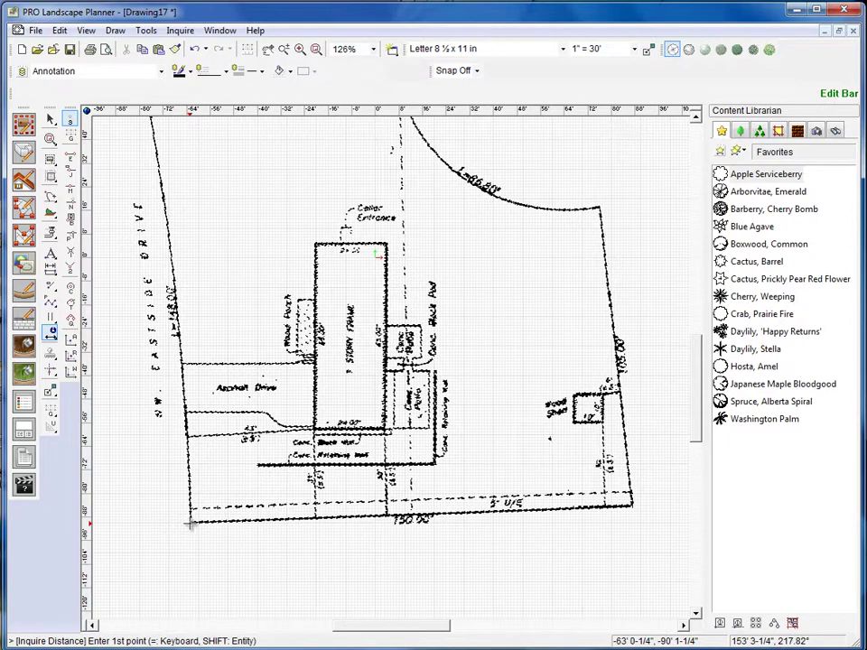
{"action": "left_click", "coordinate": [192, 522]}
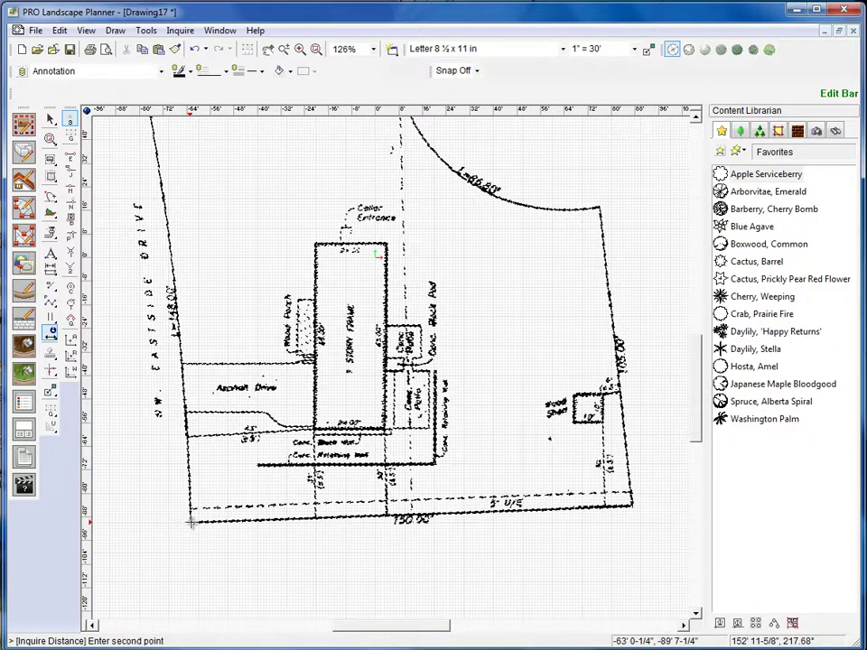
{"action": "left_click", "coordinate": [634, 506]}
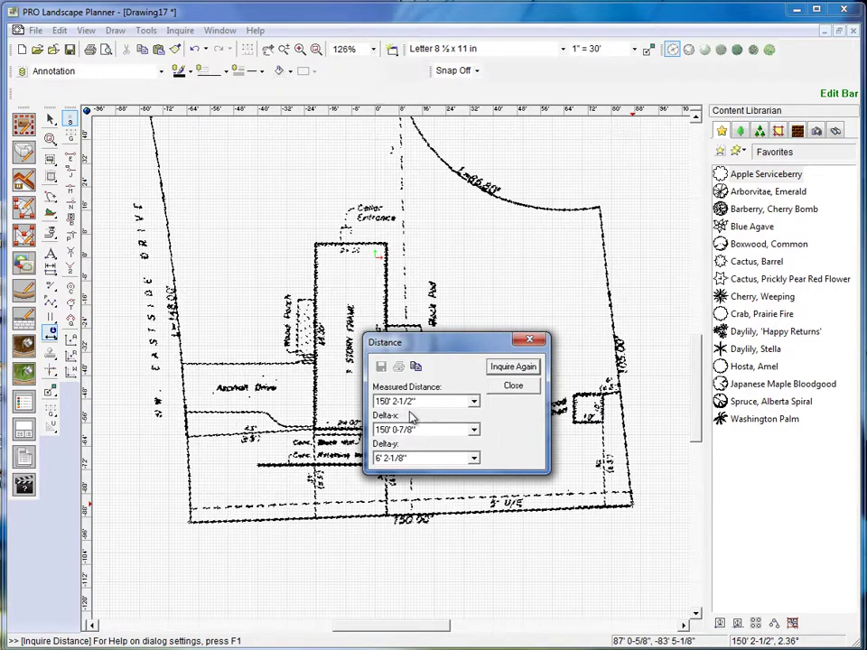
{"action": "left_click", "coordinate": [514, 387]}
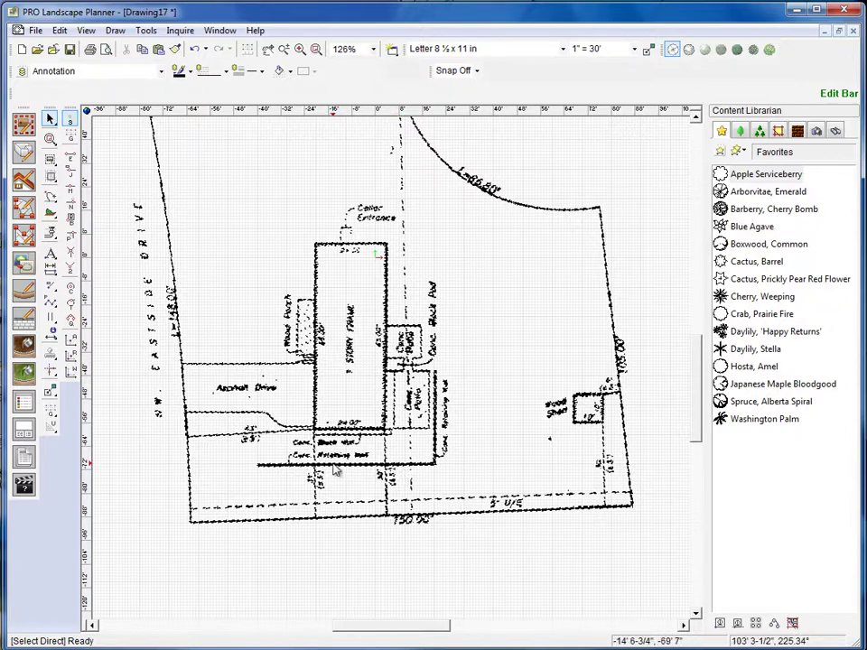
{"action": "scroll", "coordinate": [334, 469], "scroll_direction": "down", "scroll_amount": 2}
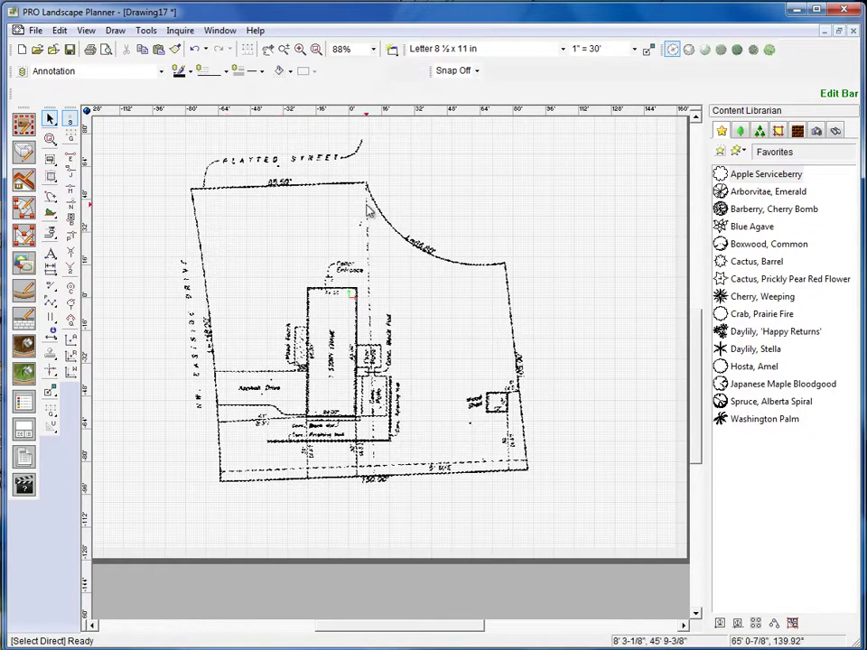
Draw a property line through the lower-left, top-left, arc ends and lower-right corners, closing at the start.
{"action": "left_click", "coordinate": [23, 123]}
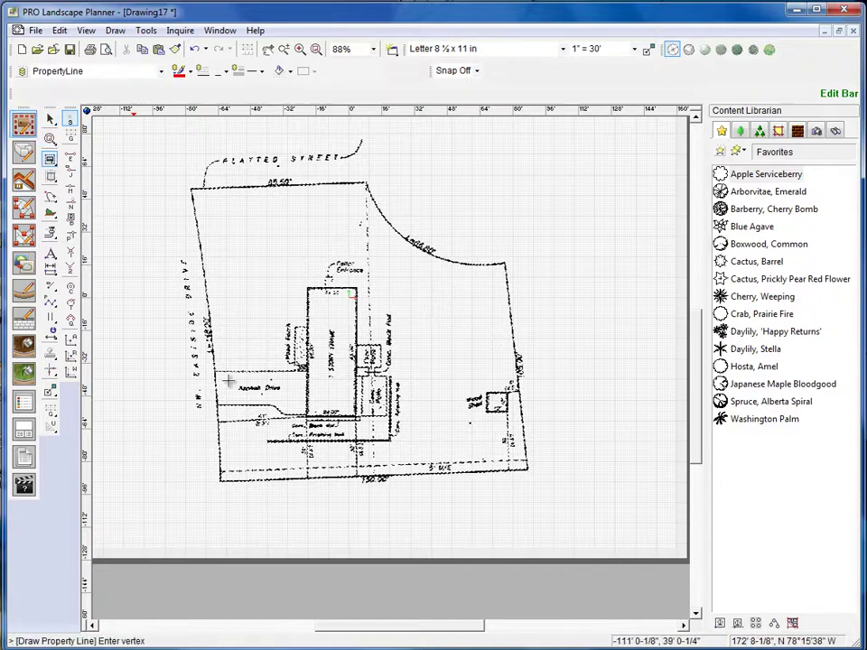
{"action": "left_click", "coordinate": [219, 482]}
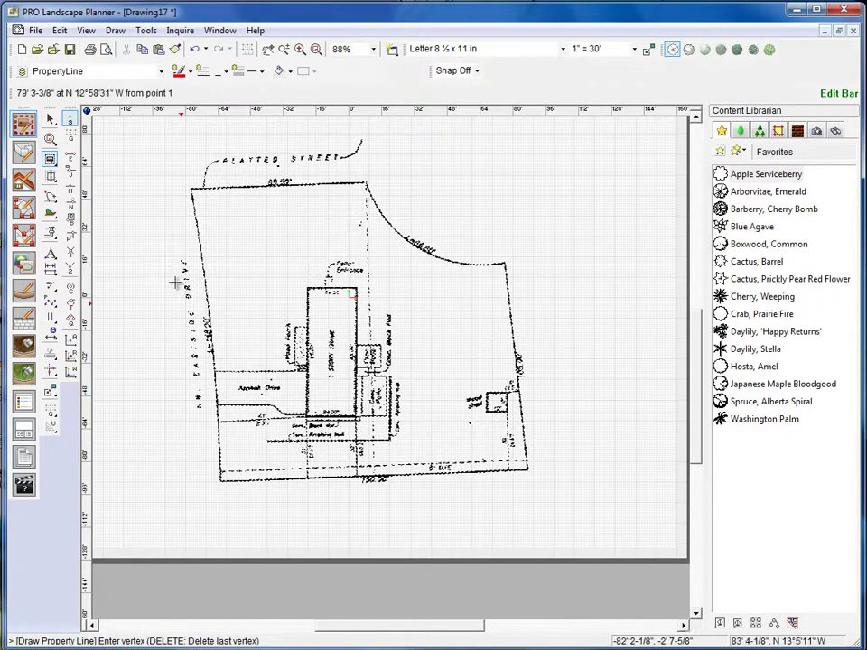
{"action": "left_click", "coordinate": [193, 188]}
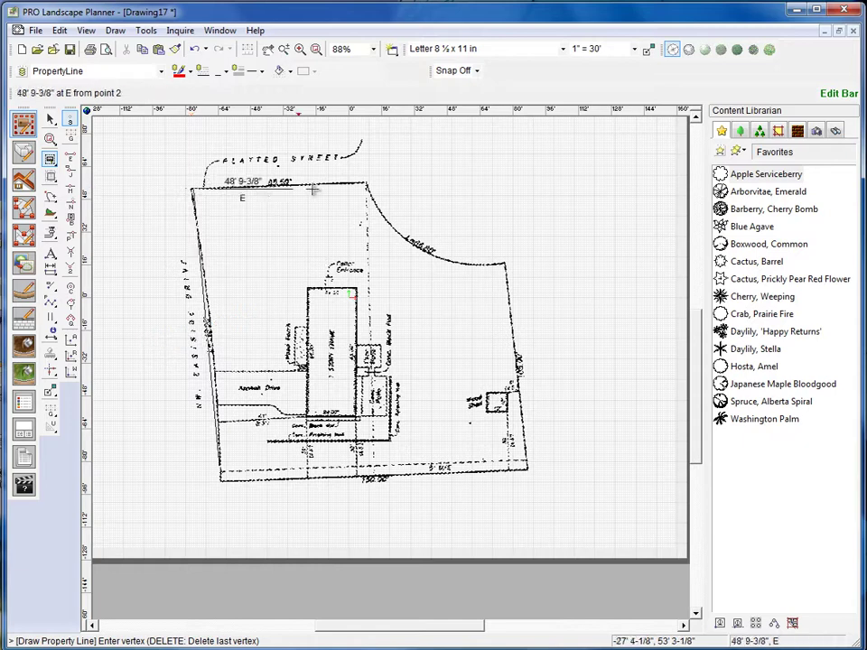
{"action": "left_click", "coordinate": [366, 184]}
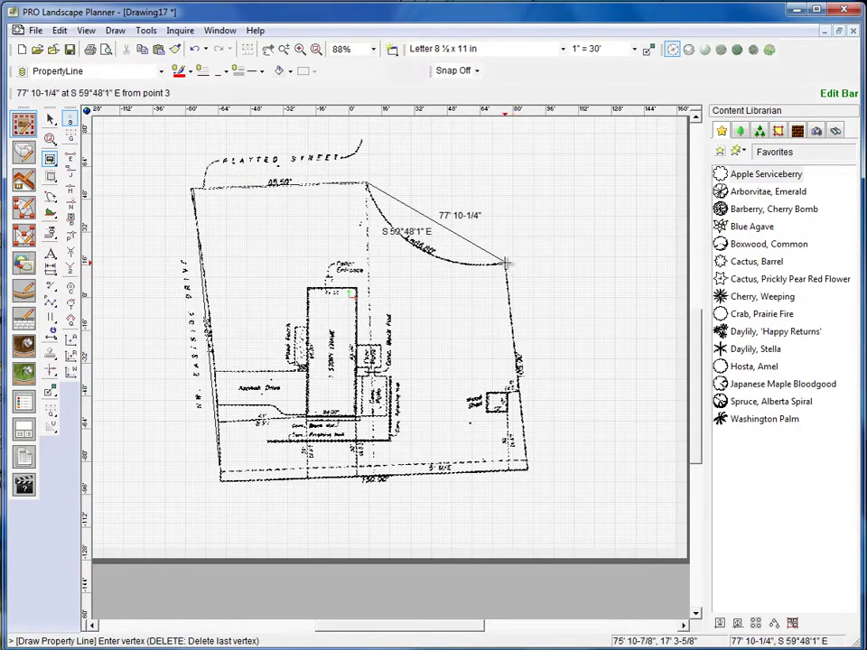
{"action": "left_click", "coordinate": [506, 263]}
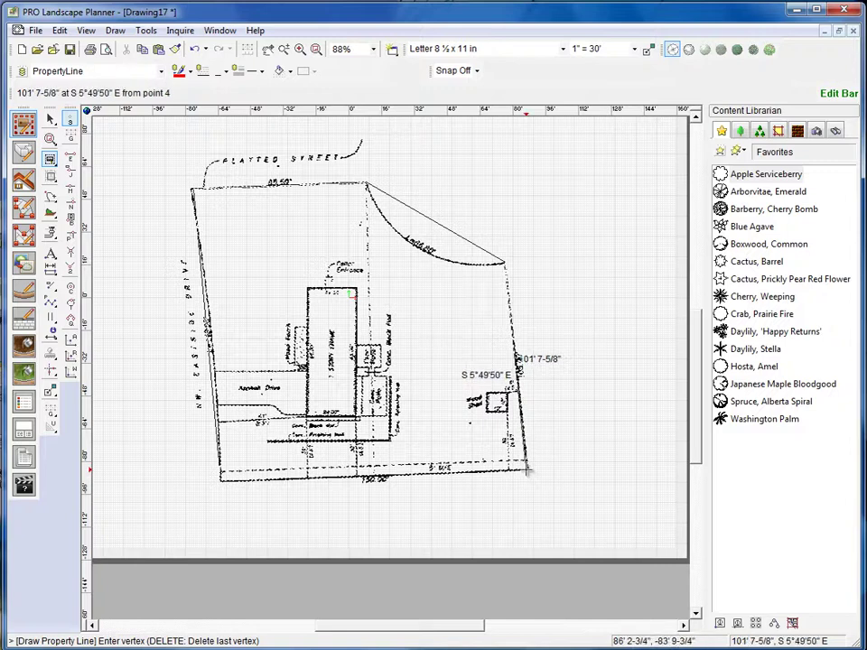
{"action": "left_click", "coordinate": [526, 469]}
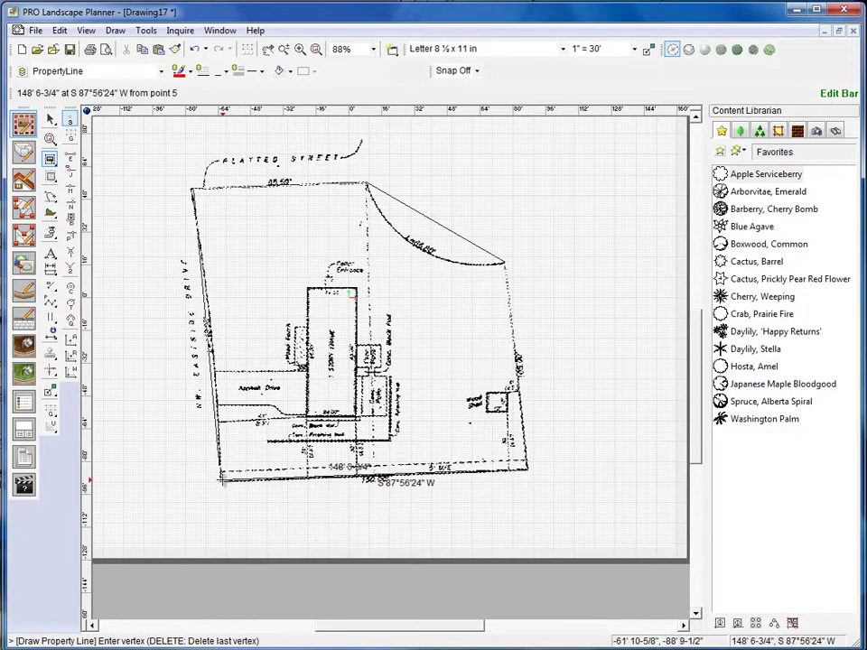
{"action": "left_click", "coordinate": [222, 481]}
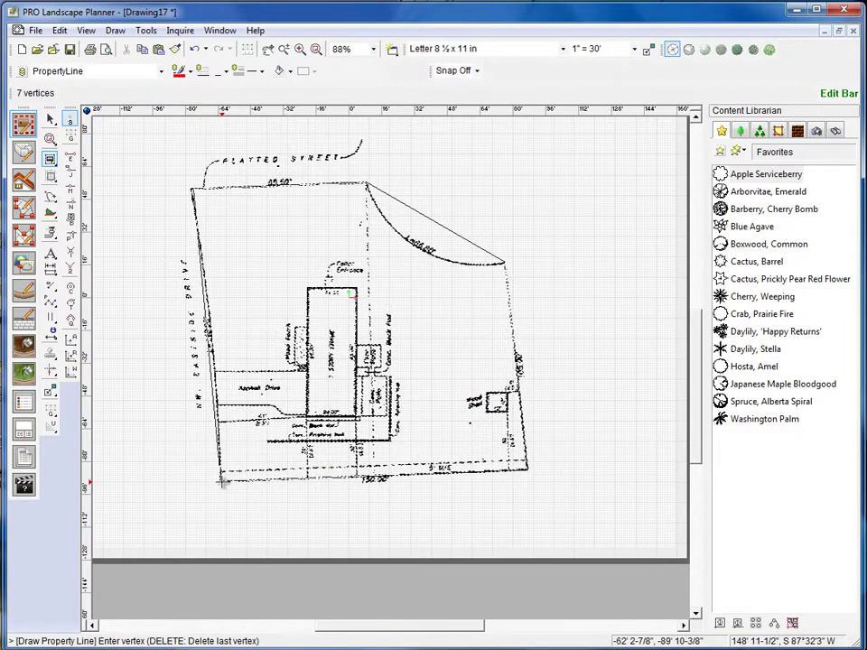
{"action": "key", "text": "Escape"}
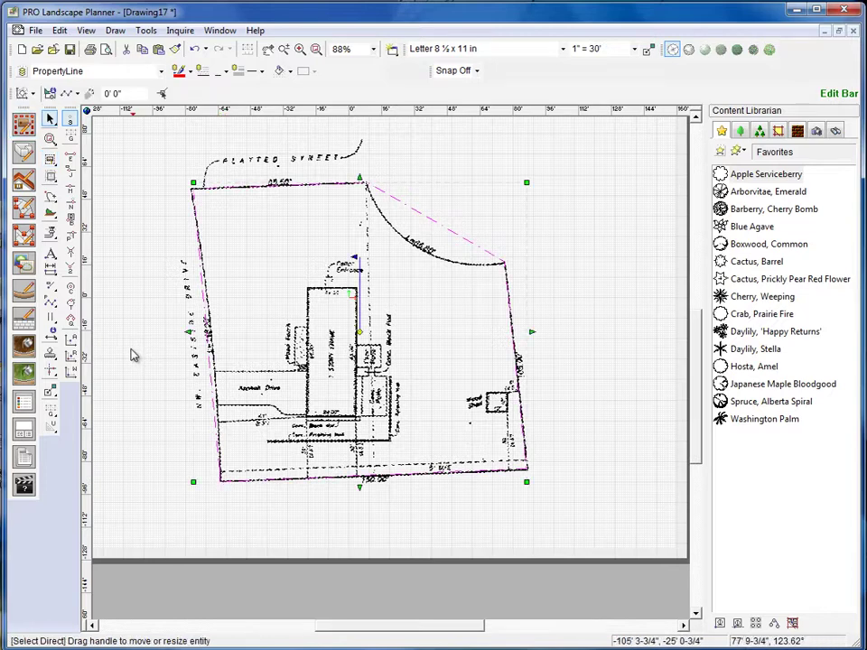
Edit the property line's vertices to bulge the diagonal edge into the scanned arc.
{"action": "left_click", "coordinate": [430, 220]}
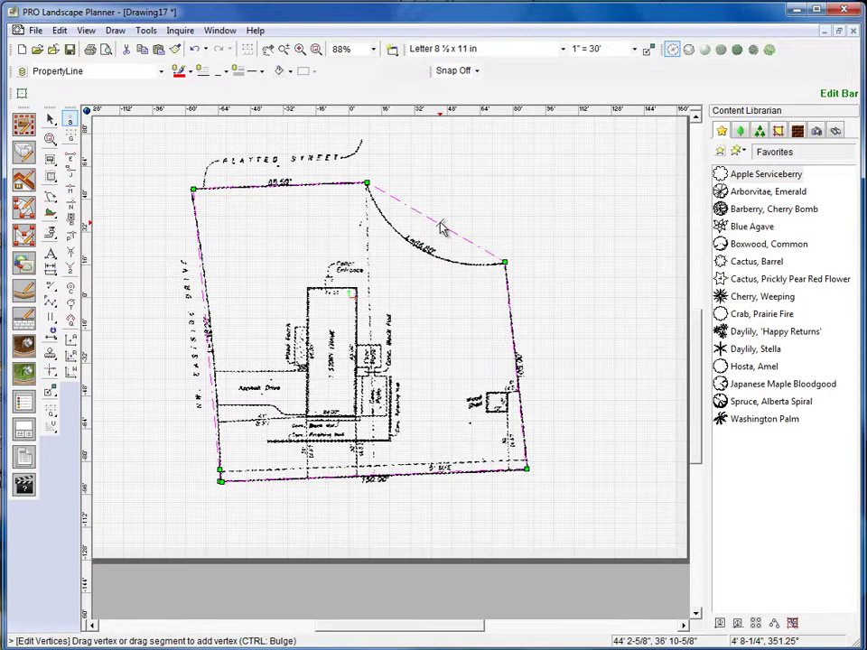
{"action": "left_click_drag", "start_coordinate": [442, 228], "coordinate": [421, 250], "text": "ctrl"}
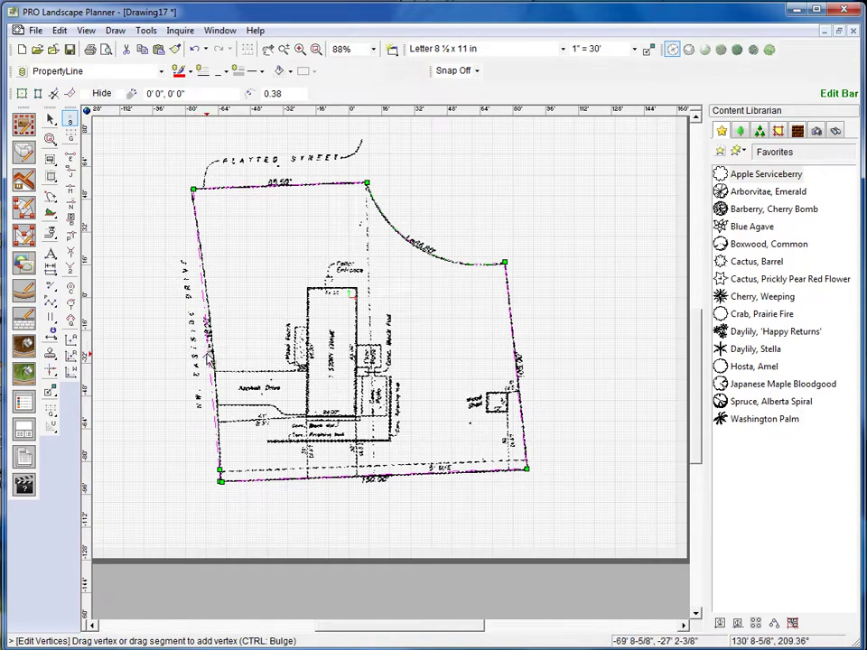
{"action": "mouse_move", "coordinate": [210, 360]}
{"action": "left_mouse_down", "text": "ctrl"}
{"action": "mouse_move", "coordinate": [252, 352]}
{"action": "mouse_move", "coordinate": [210, 354]}
{"action": "left_mouse_up", "text": "ctrl"}
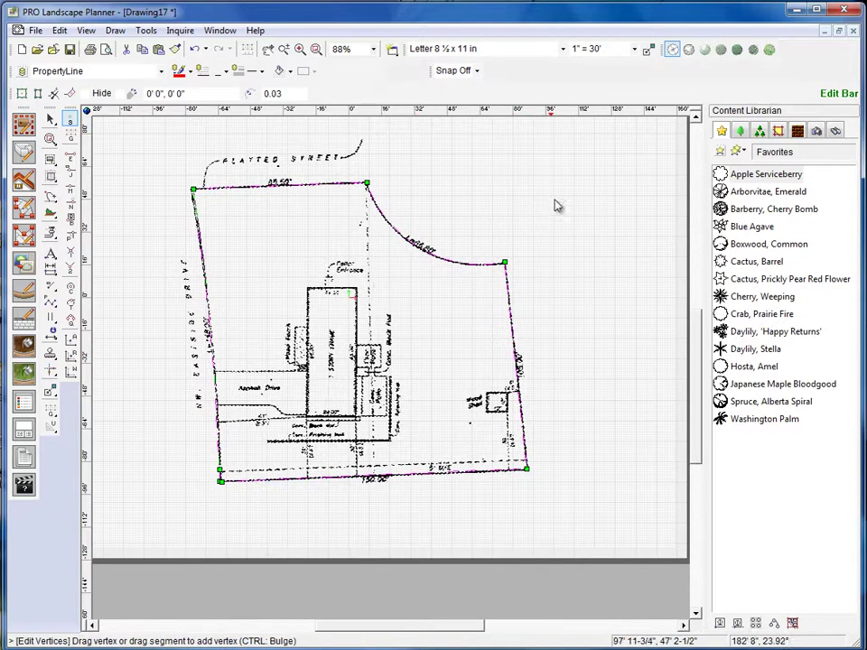
{"action": "key", "text": "Escape"}
{"action": "key", "text": "Escape"}
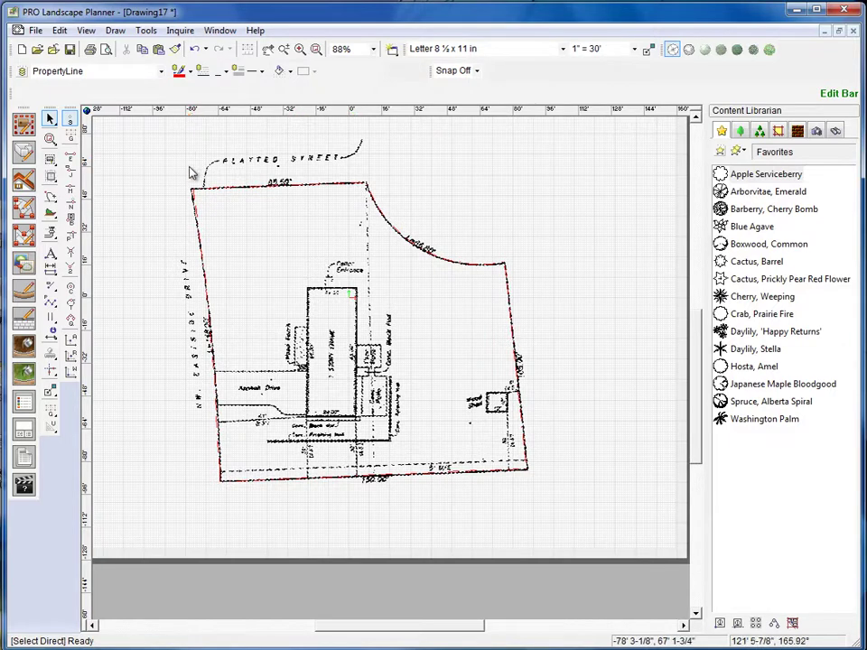
Delete the scan via Draw > Plot Plan > Delete Plot Plan and zoom out.
{"action": "left_click", "coordinate": [116, 30]}
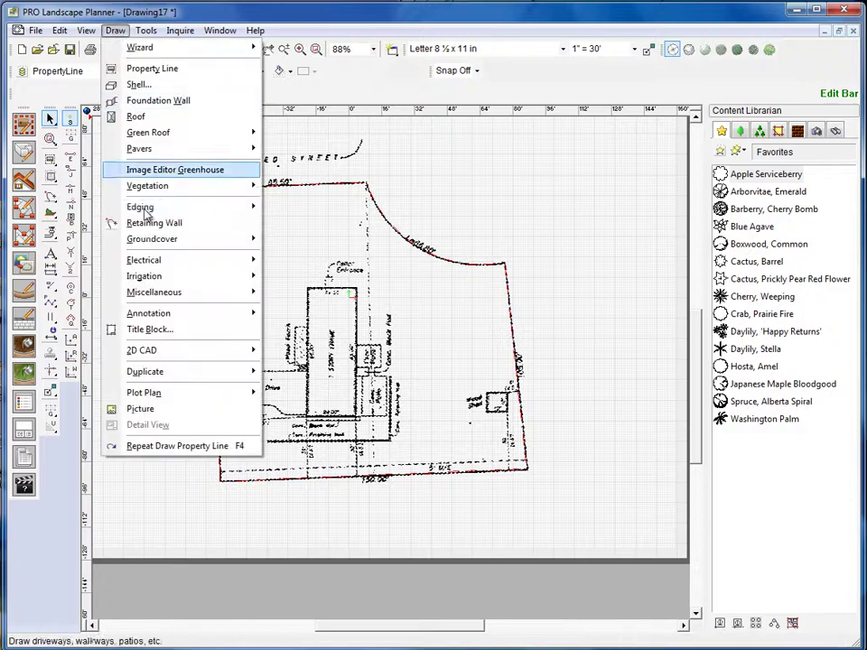
{"action": "mouse_move", "coordinate": [146, 316]}
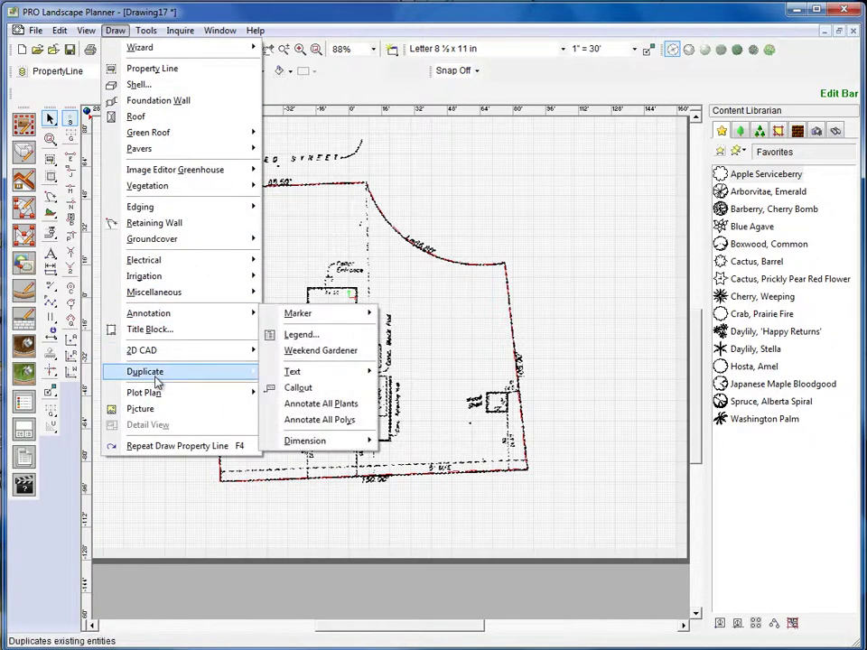
{"action": "mouse_move", "coordinate": [157, 394]}
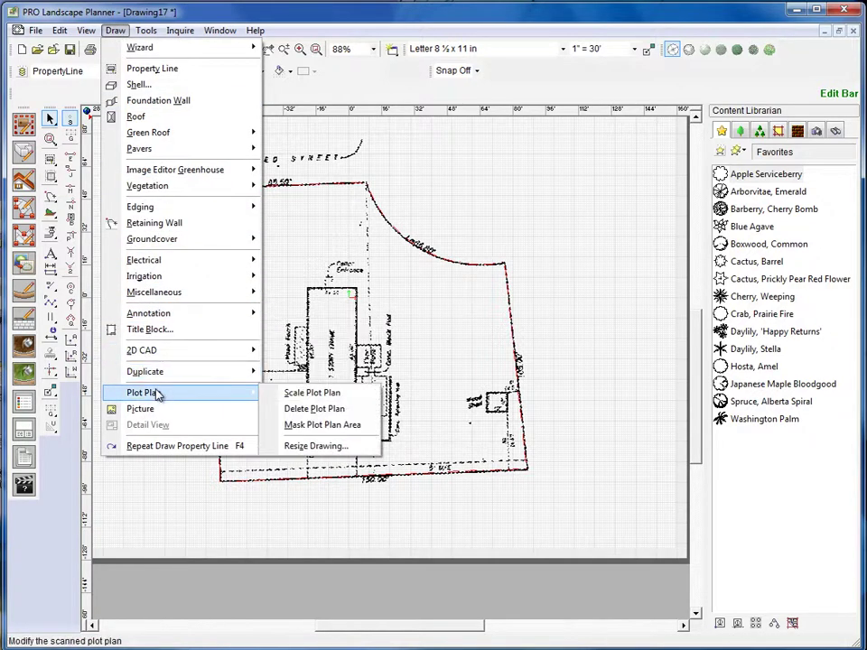
{"action": "left_click", "coordinate": [336, 411]}
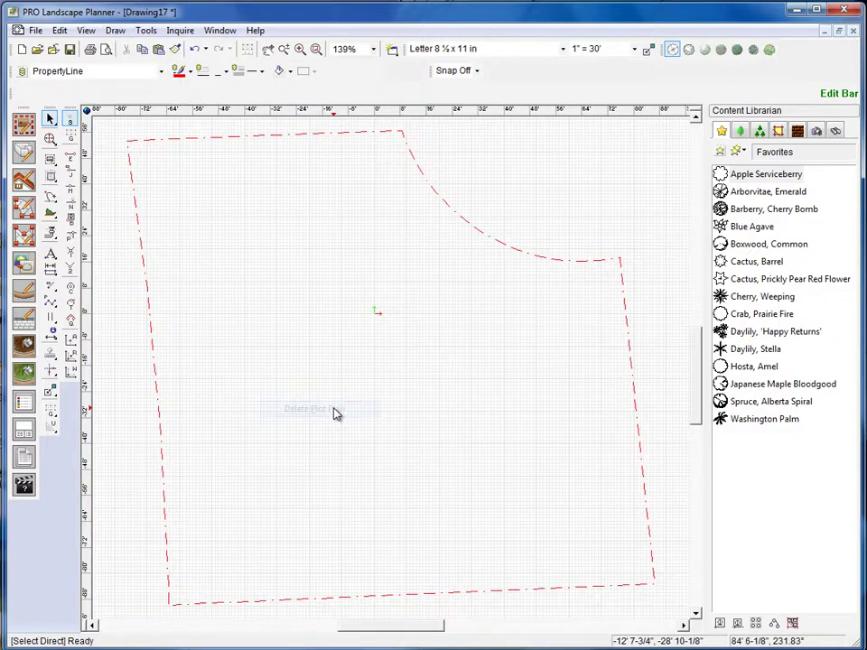
{"action": "scroll", "coordinate": [273, 268], "scroll_direction": "down", "scroll_amount": 3}
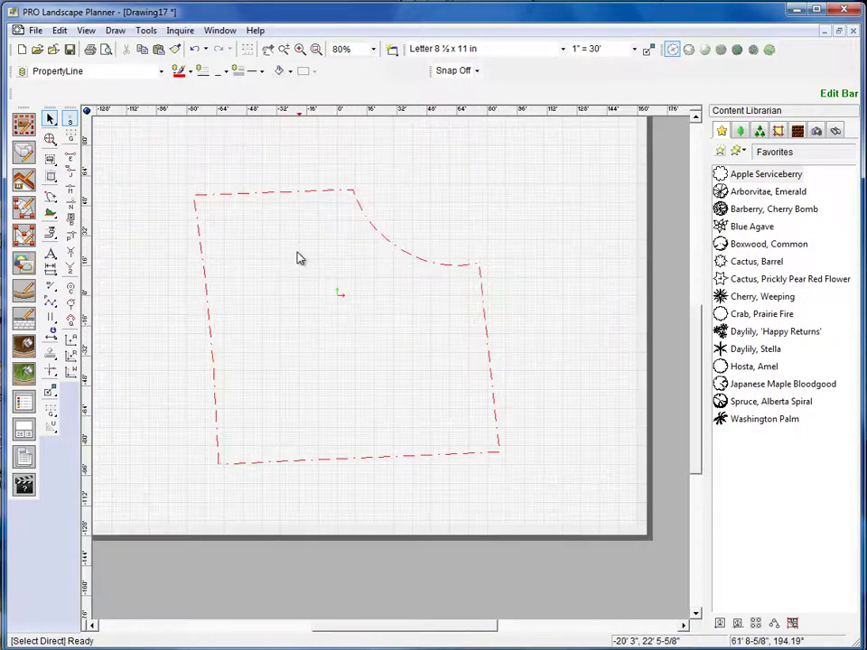